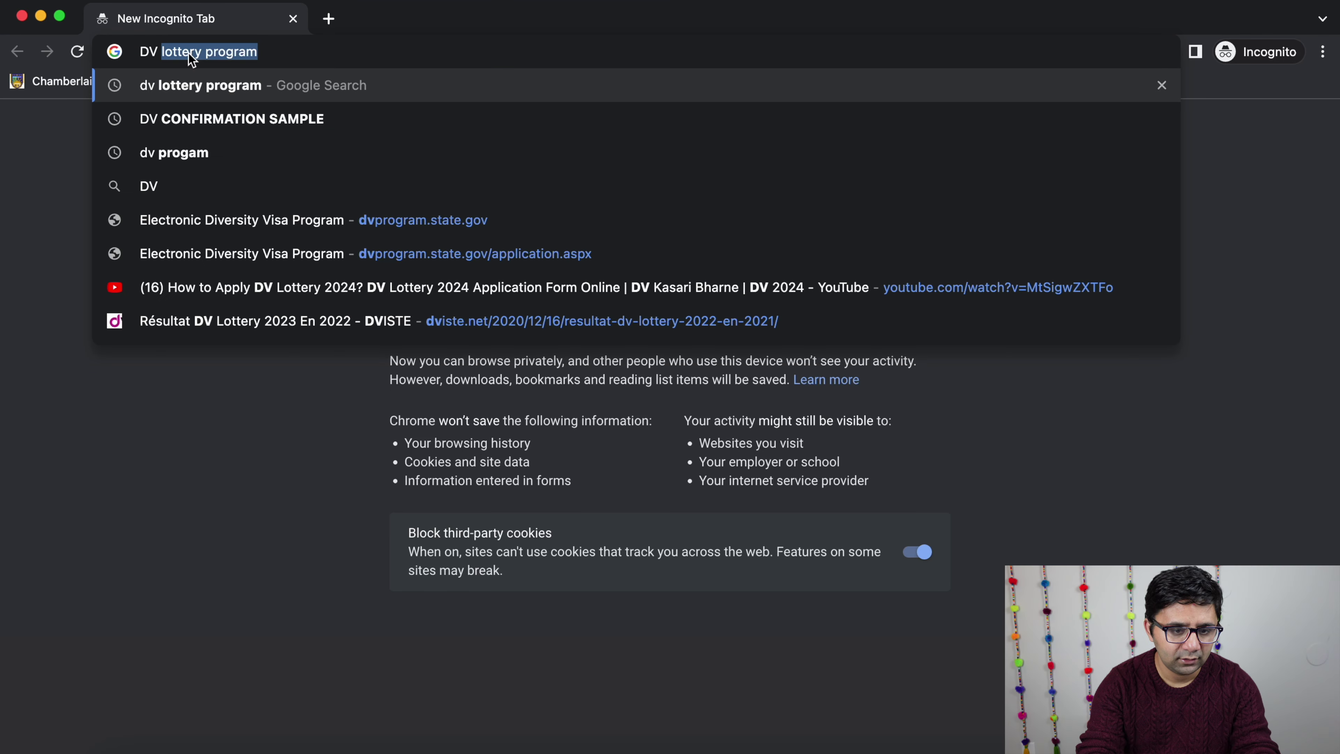
Step: Search Google for 'dv lottery program' and open the official dvprogram.state.gov site
{"action": "key", "text": "Return"}
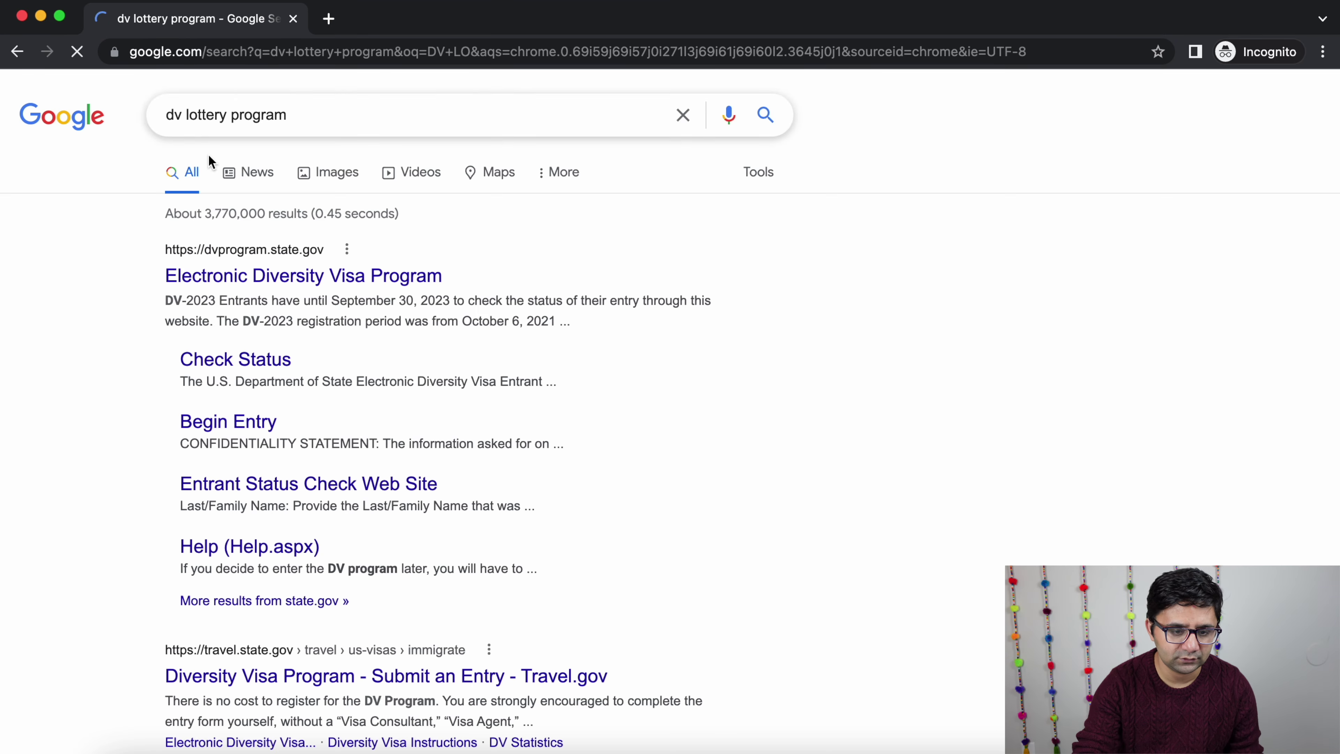
{"action": "left_click", "coordinate": [231, 275]}
{"action": "scroll", "coordinate": [675, 346], "scroll_direction": "down", "scroll_amount": 5}
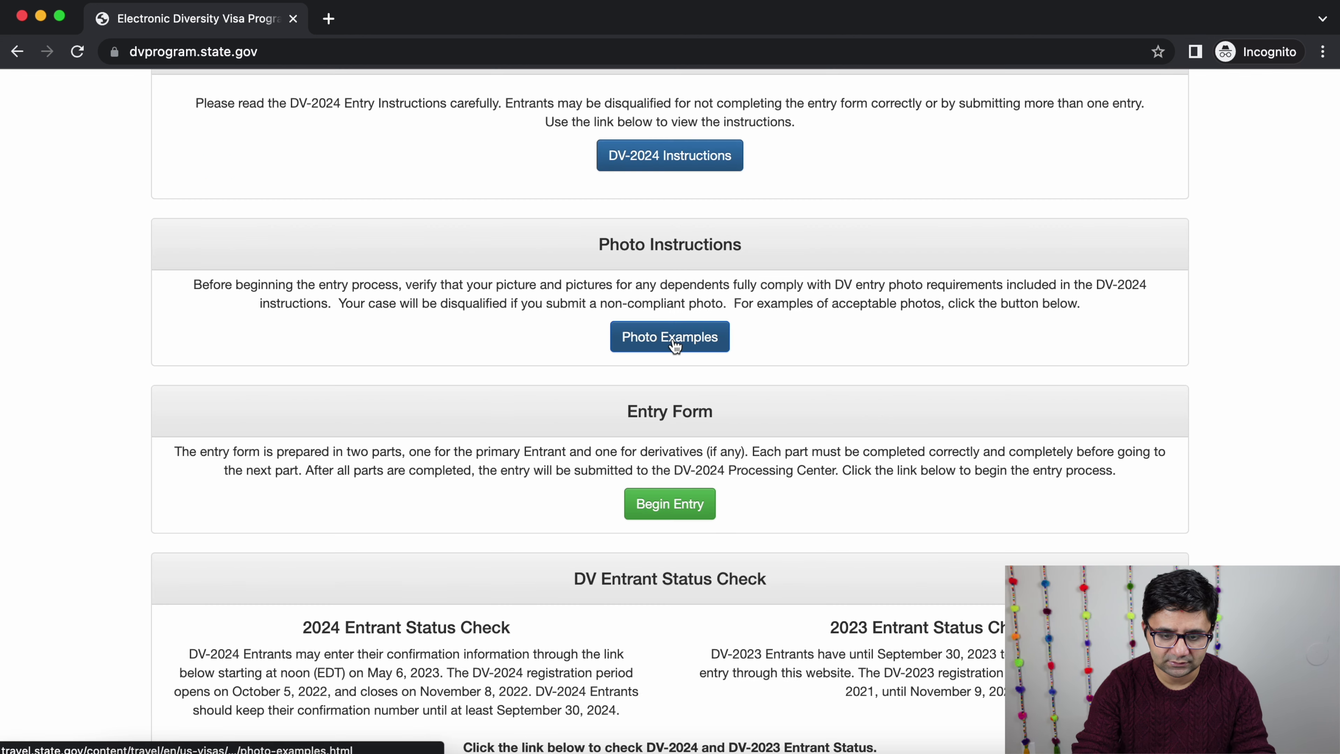
Step: Go to the Photo Examples page and follow its link to the State Department Photo Tool
{"action": "left_click", "coordinate": [673, 340]}
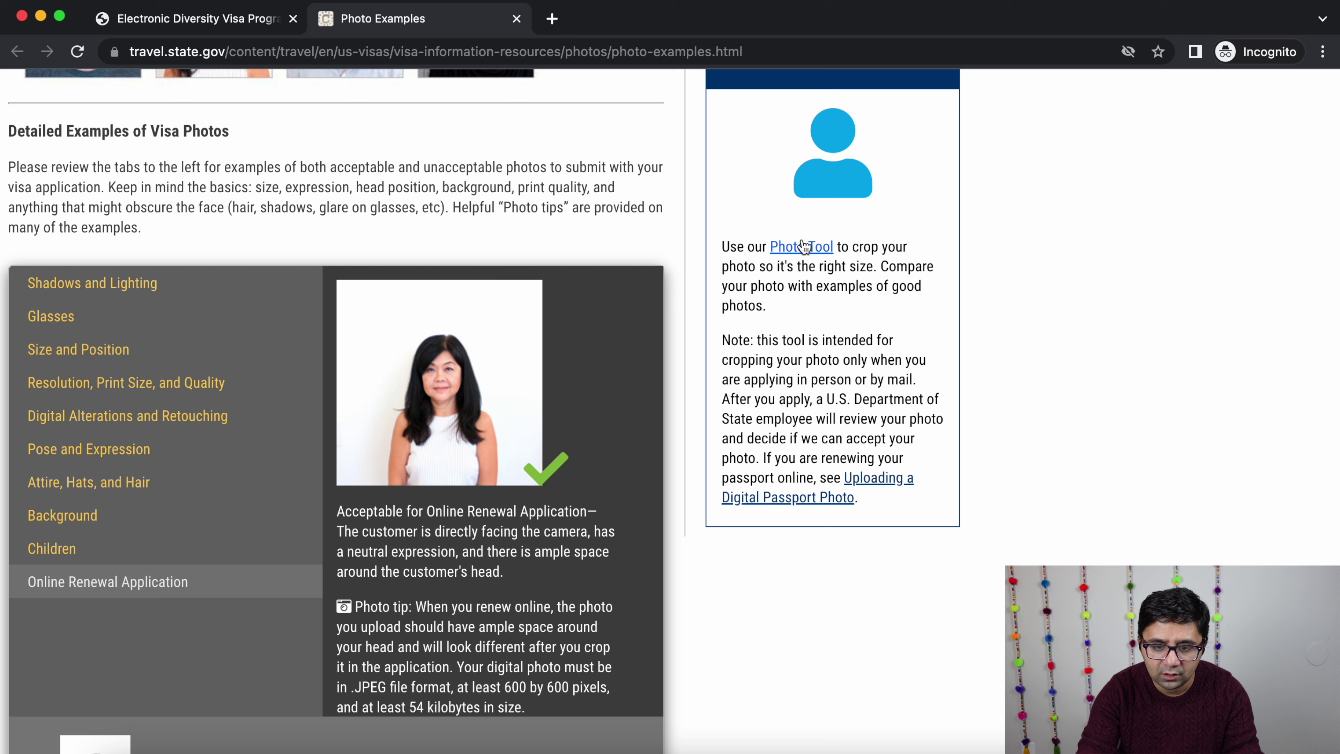
{"action": "left_click_drag", "start_coordinate": [730, 247], "coordinate": [844, 370]}
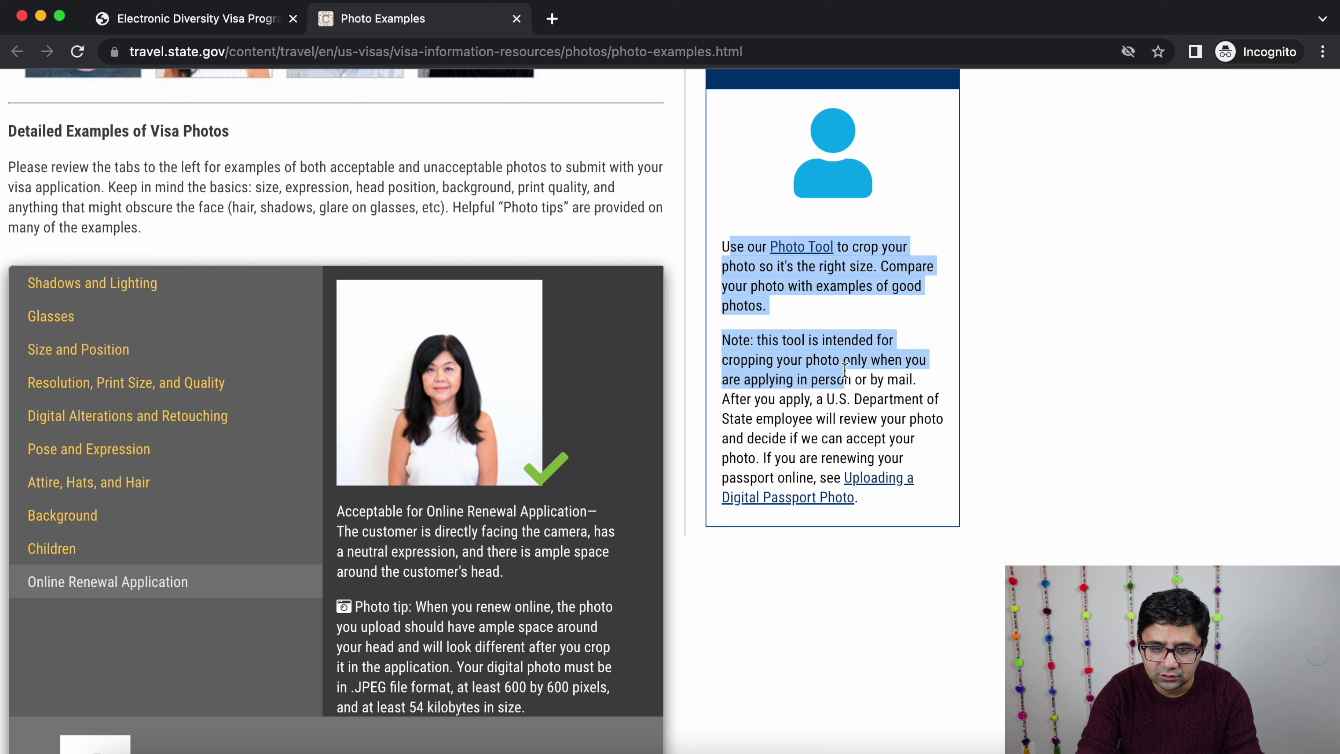
{"action": "left_click", "coordinate": [800, 256]}
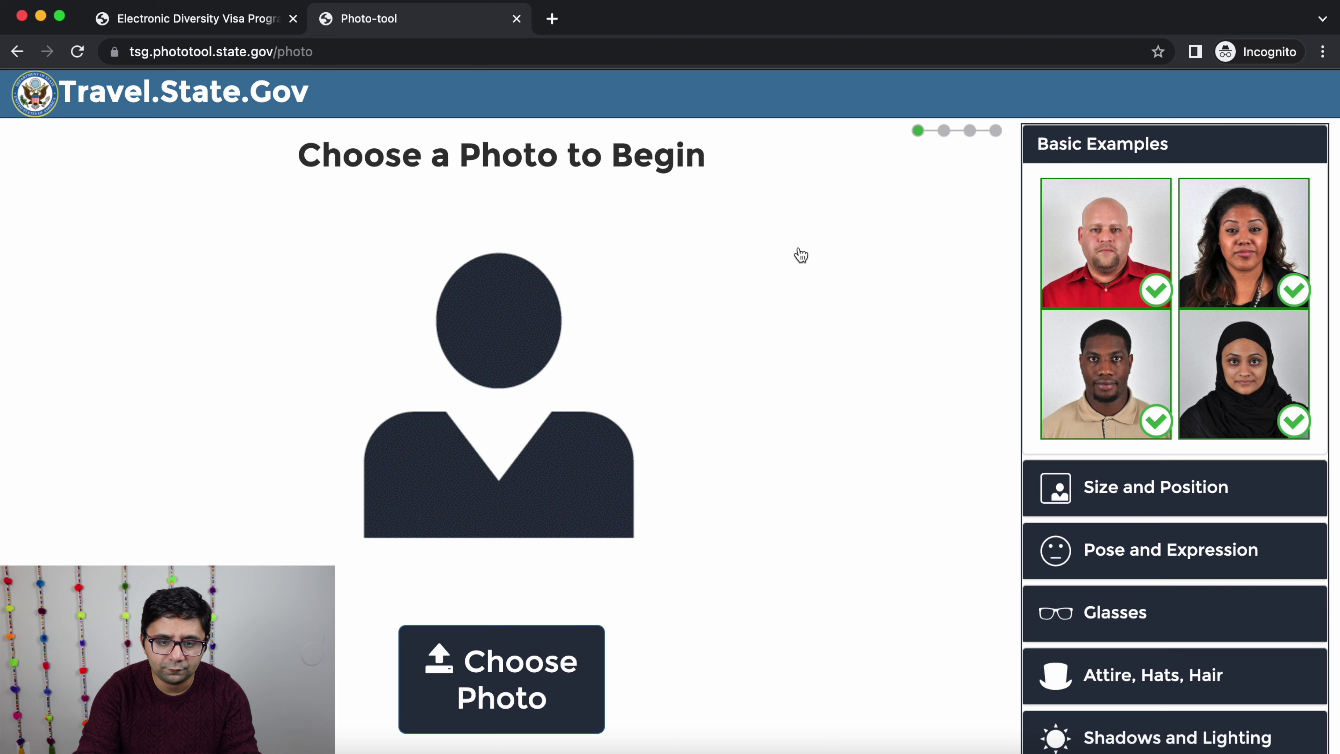
Step: Expand the Size and Position, Pose and Expression, and Glasses example sections in turn
{"action": "left_click_drag", "start_coordinate": [305, 161], "coordinate": [654, 165]}
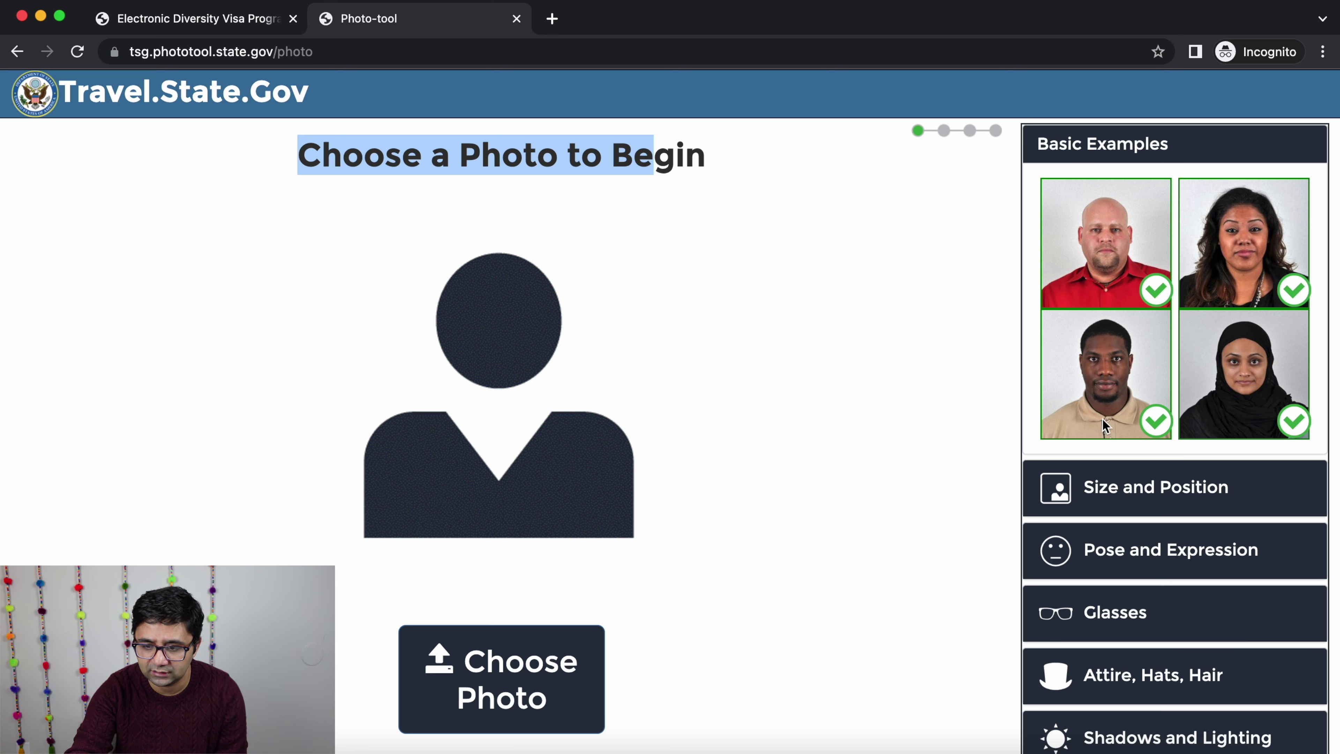
{"action": "scroll", "coordinate": [1177, 372], "scroll_direction": "down", "scroll_amount": 1}
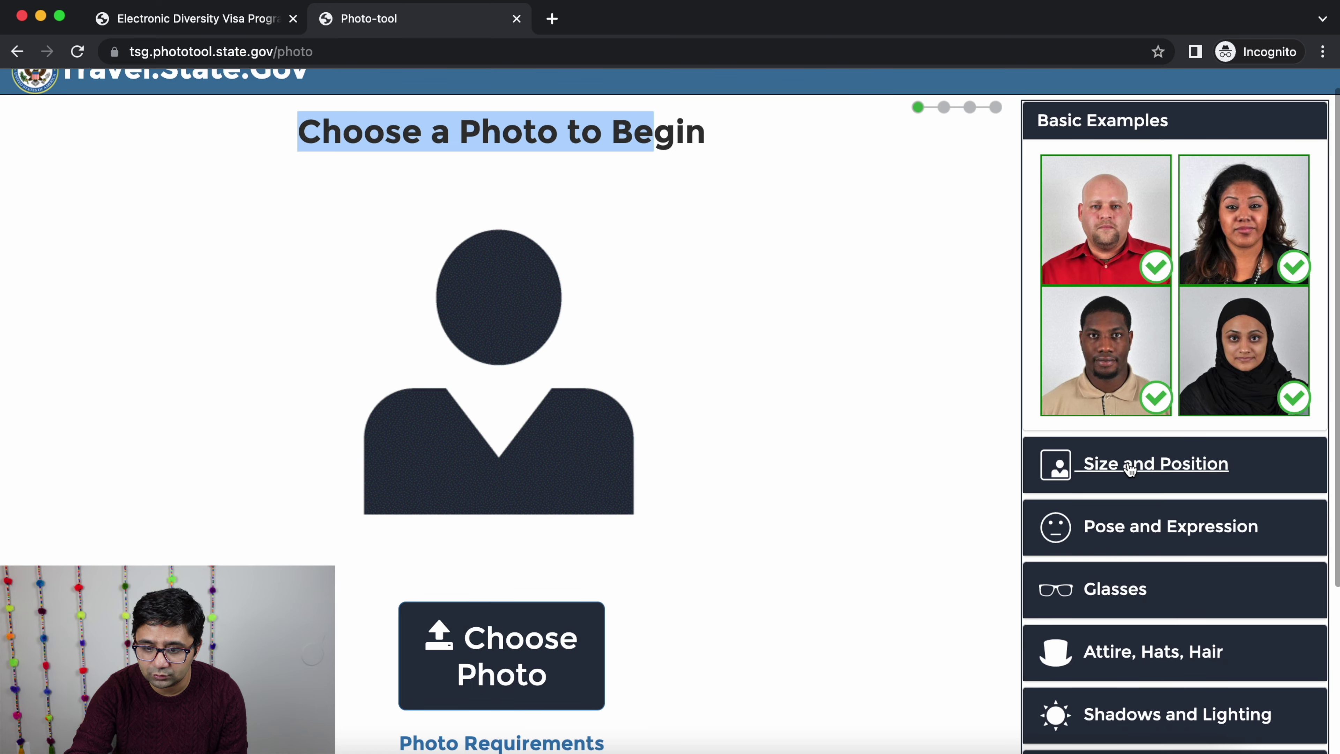
{"action": "left_click", "coordinate": [1128, 467]}
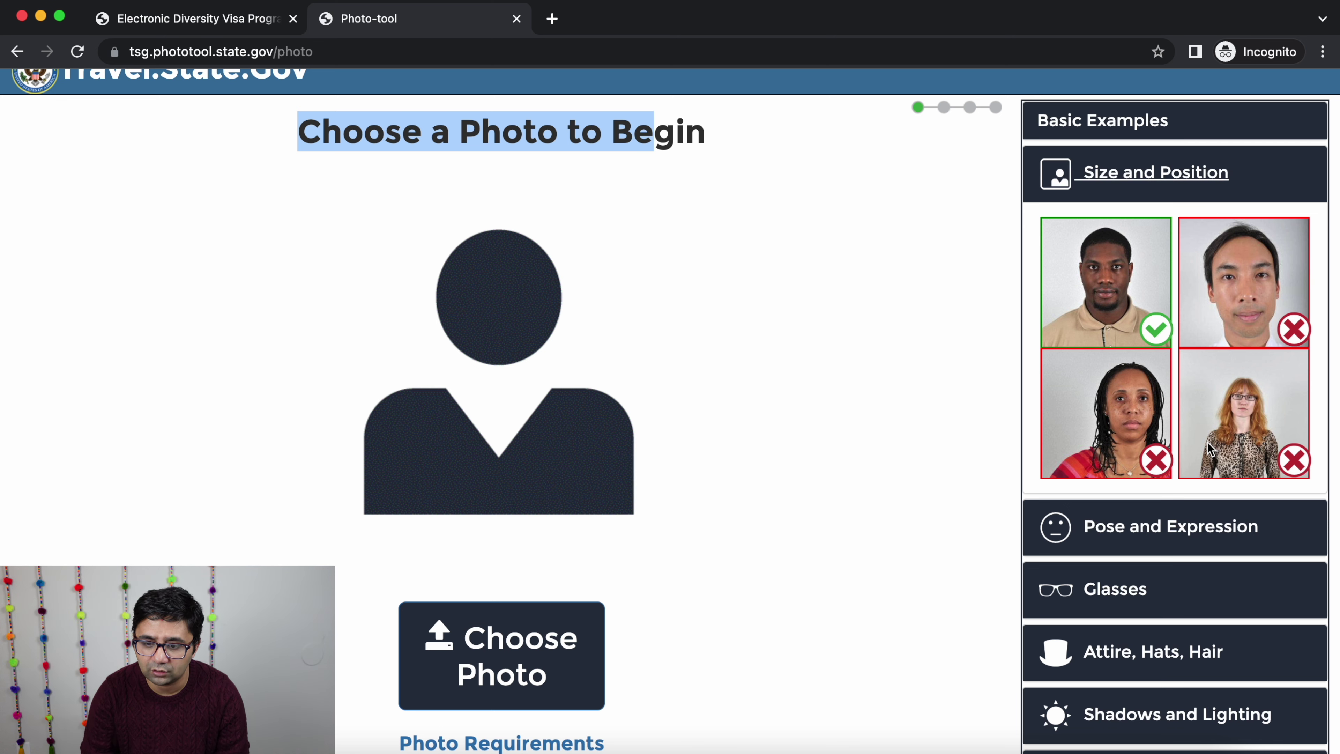
{"action": "left_click", "coordinate": [1146, 533]}
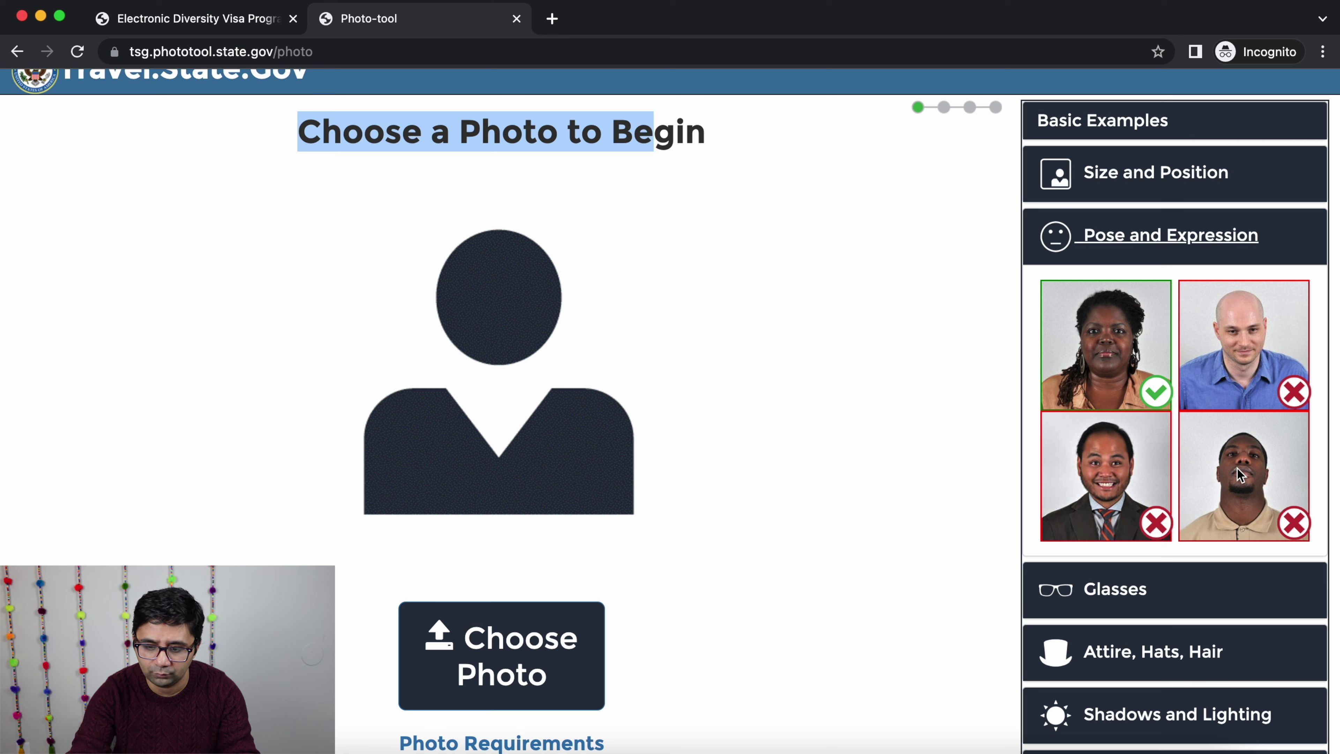
{"action": "left_click", "coordinate": [1175, 597]}
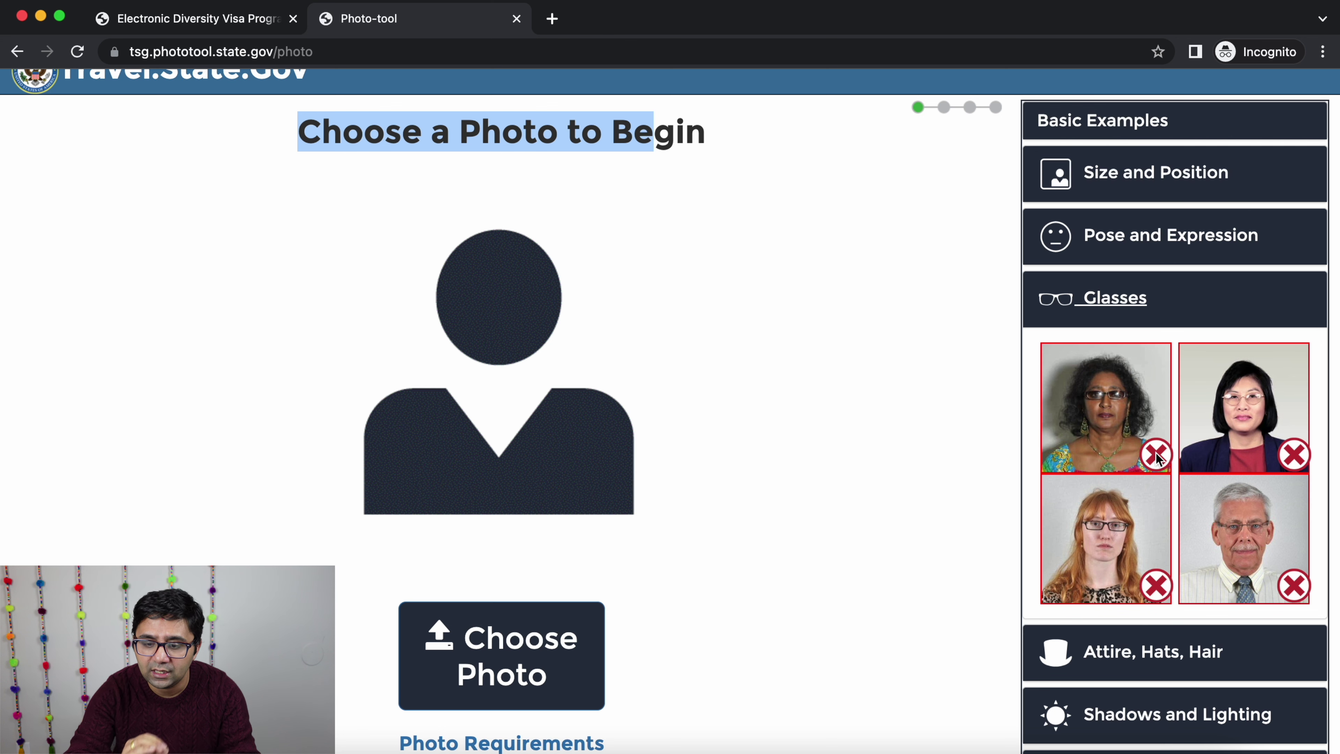
{"action": "scroll", "coordinate": [1156, 457], "scroll_direction": "down", "scroll_amount": 3}
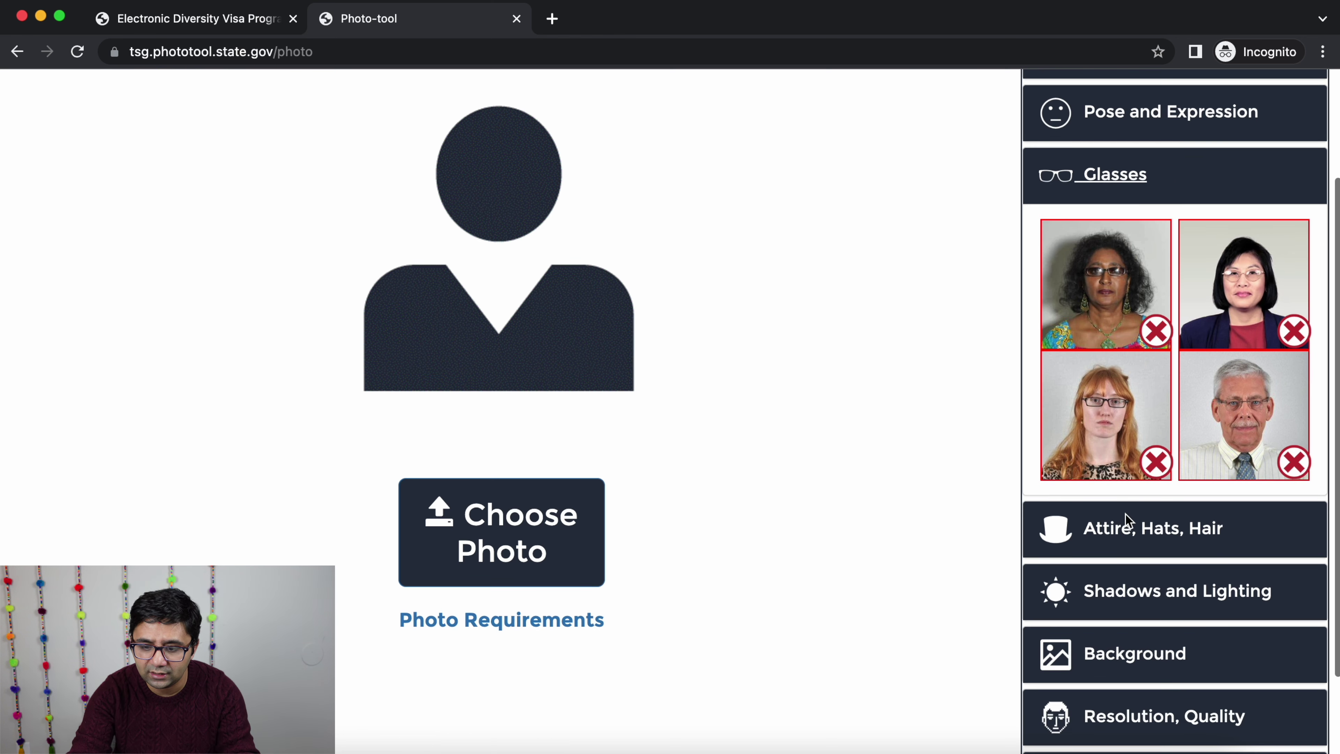
Step: Expand the Attire/Hats/Hair, Background, and Resolution/Quality example sections
{"action": "left_click", "coordinate": [1123, 524]}
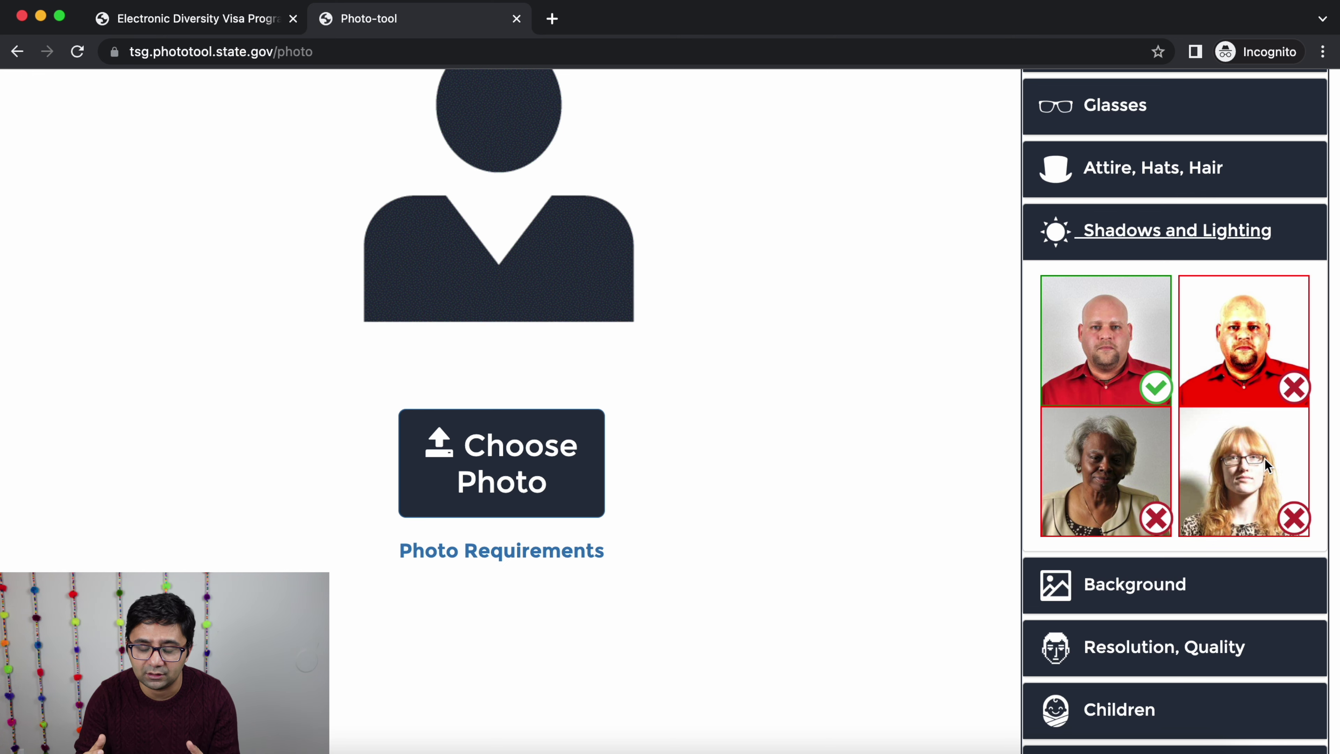
{"action": "scroll", "coordinate": [1266, 464], "scroll_direction": "down", "scroll_amount": 1}
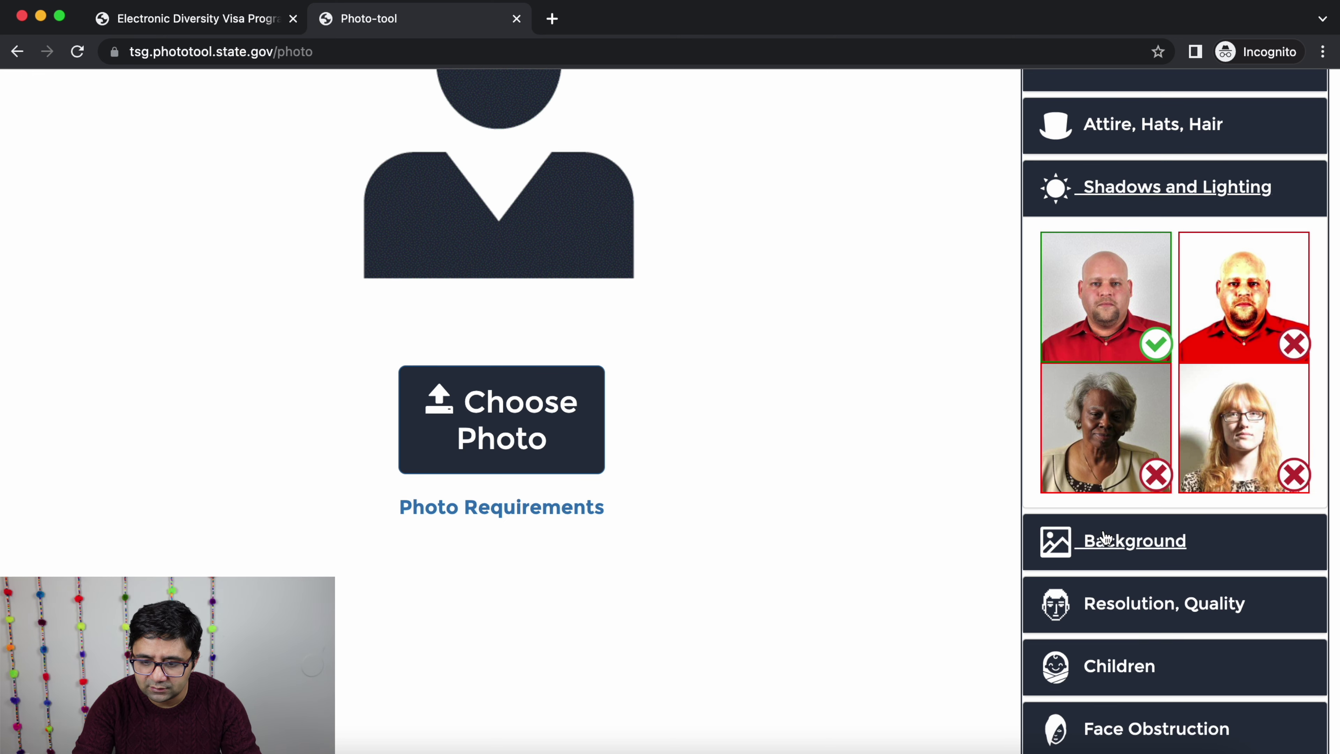
{"action": "left_click", "coordinate": [1133, 539]}
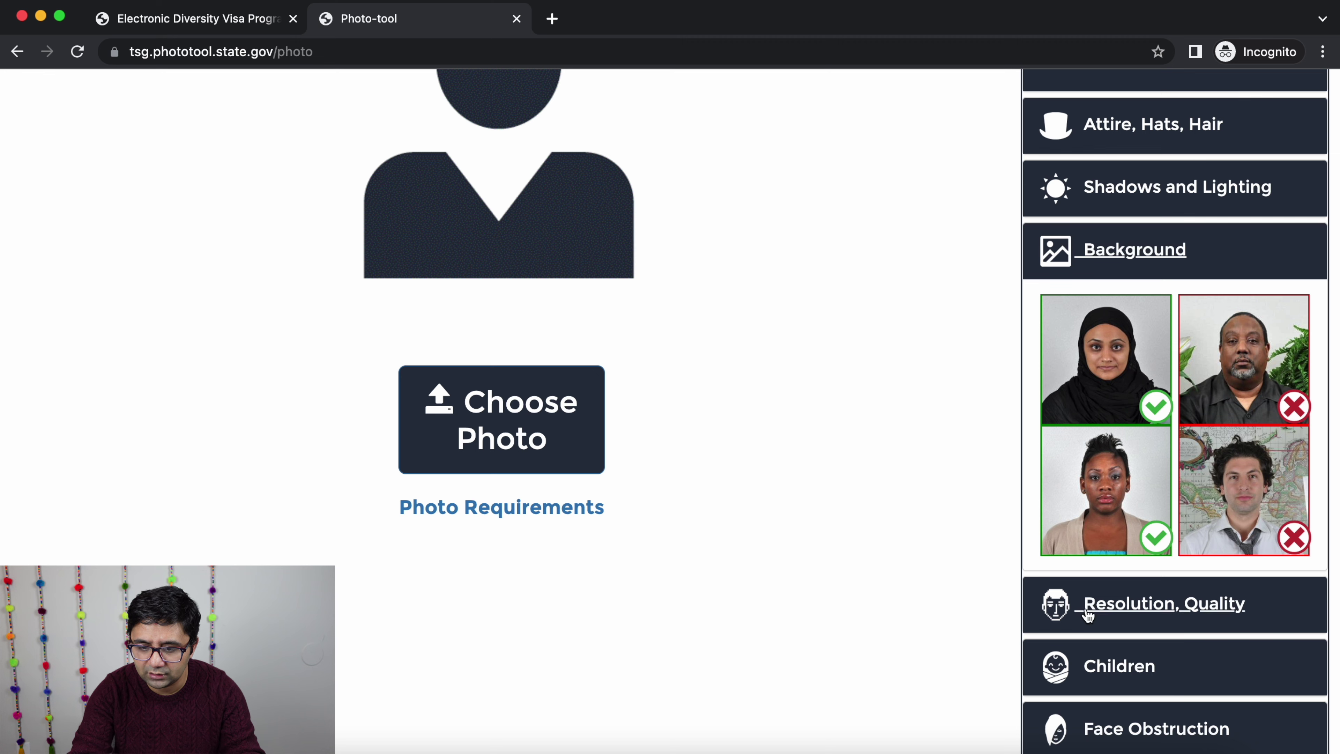
{"action": "left_click", "coordinate": [1090, 606]}
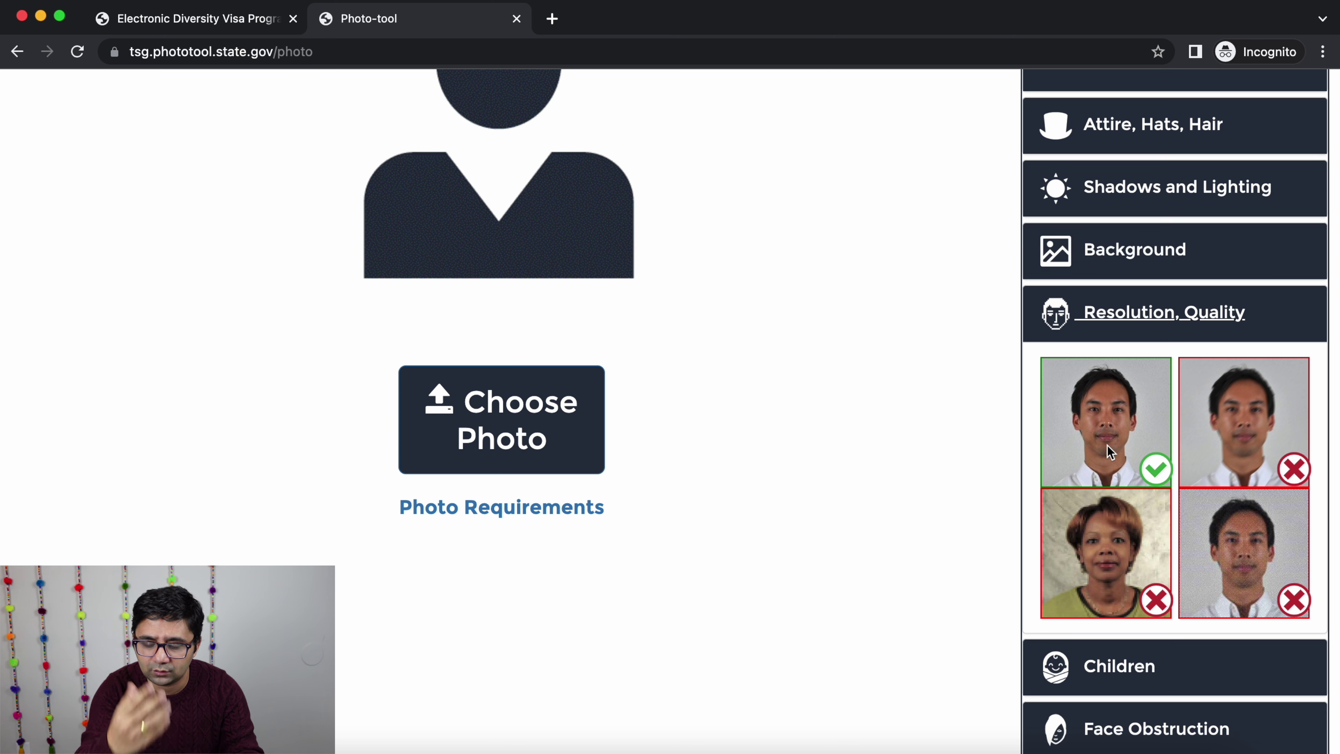
Step: Review the Children and Face Obstruction examples, then start choosing a photo from the computer
{"action": "left_click", "coordinate": [1107, 666]}
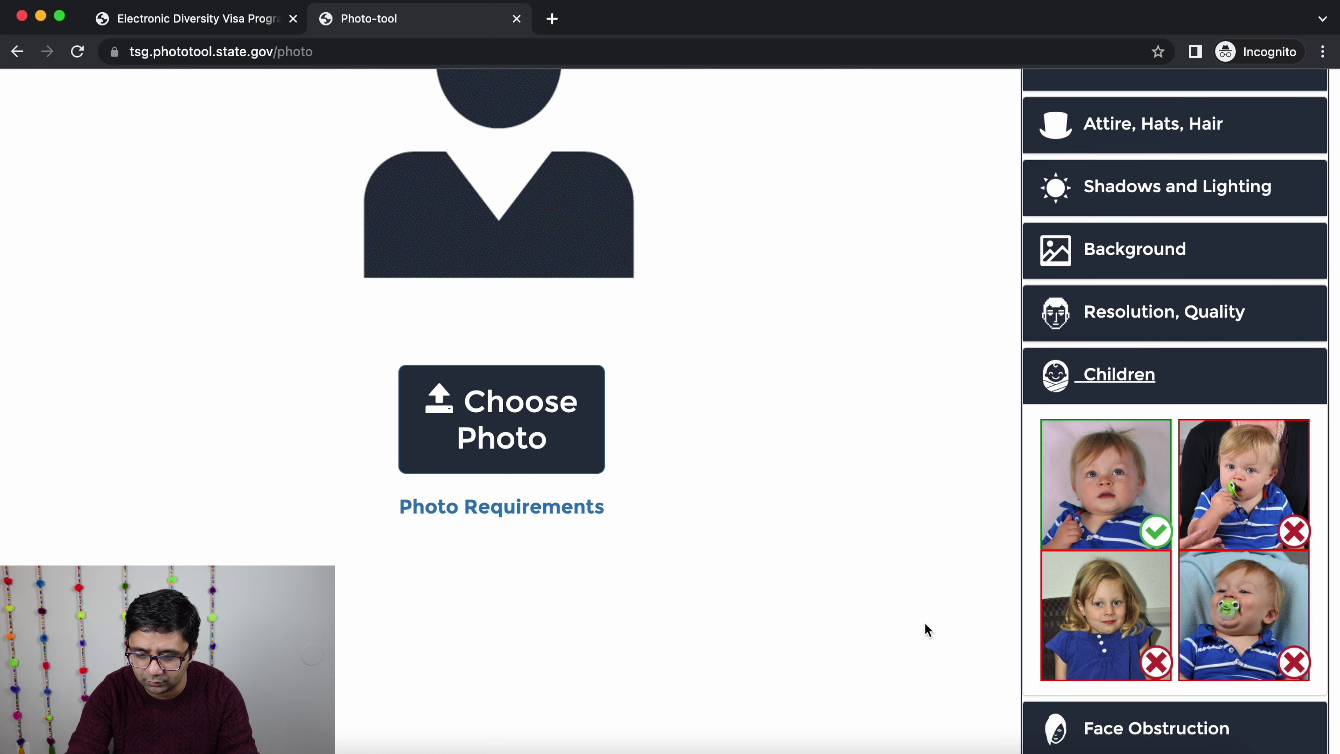
{"action": "left_click", "coordinate": [1095, 728]}
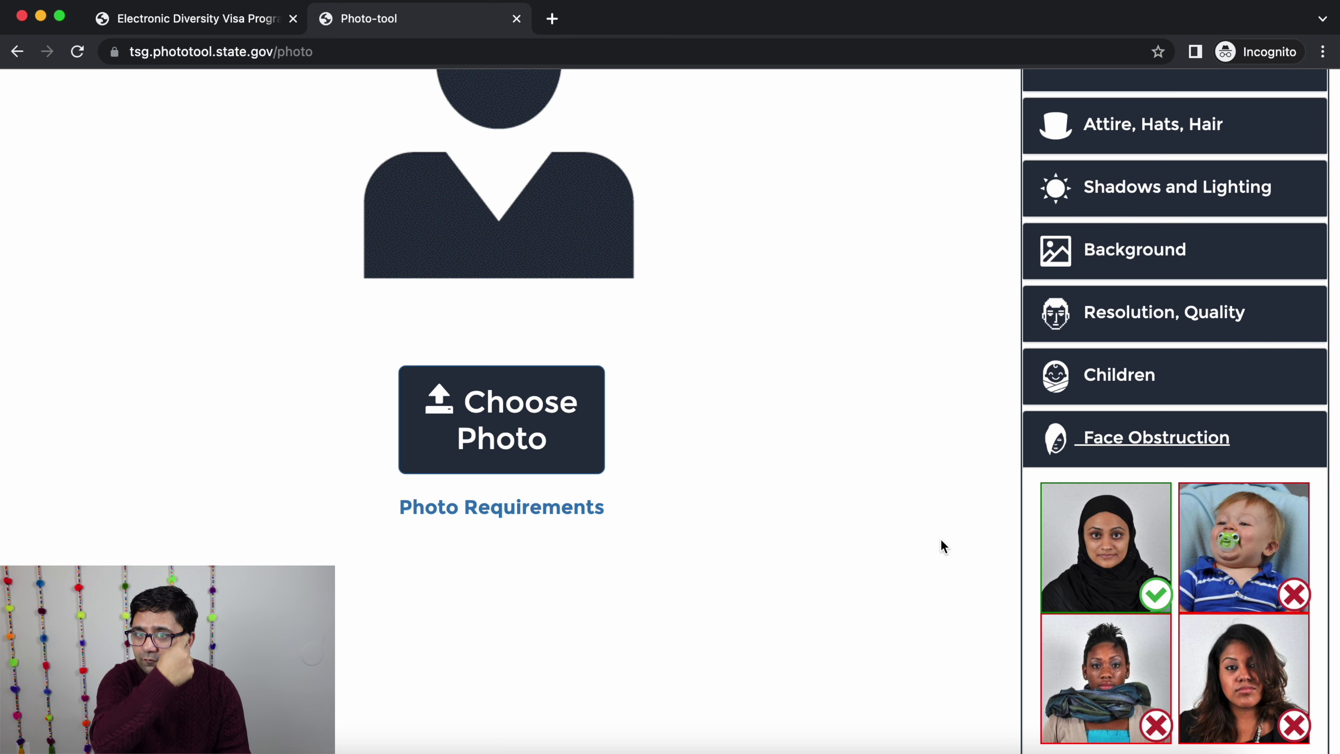
{"action": "scroll", "coordinate": [943, 546], "scroll_direction": "up", "scroll_amount": 5}
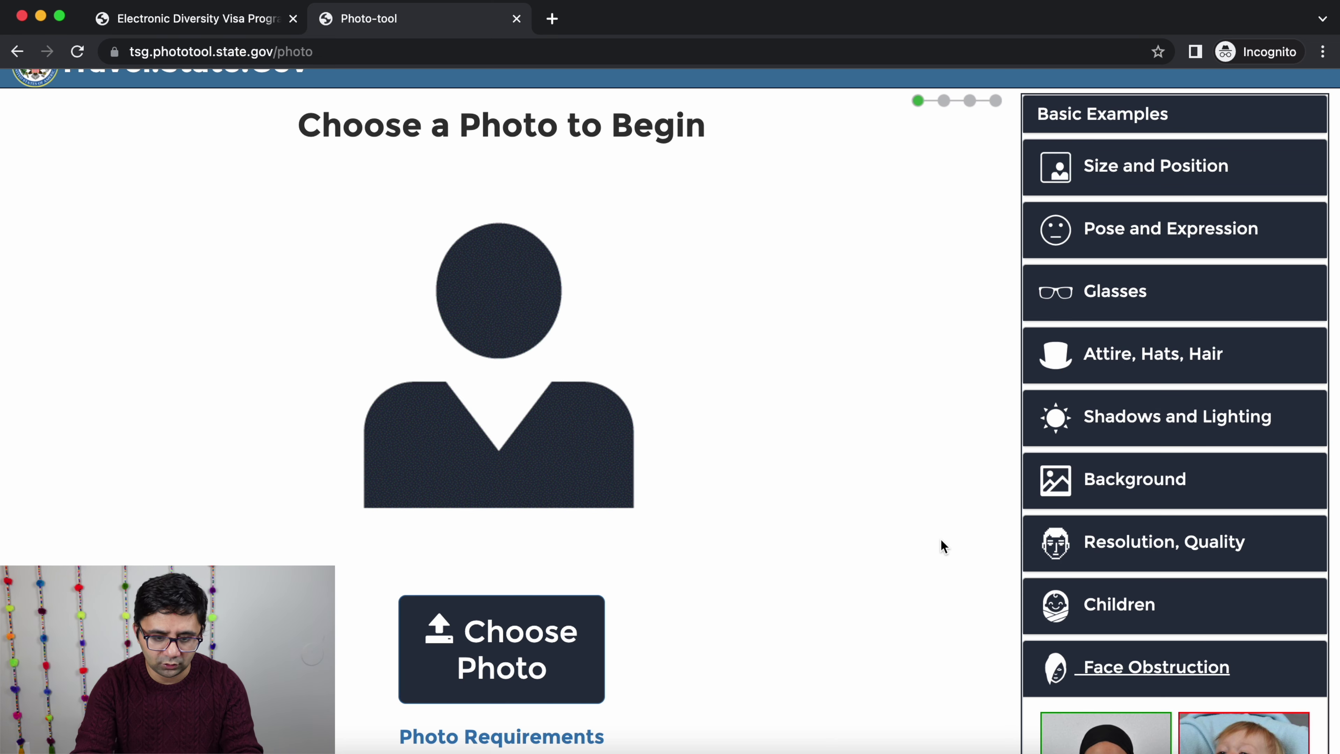
{"action": "left_click", "coordinate": [518, 628]}
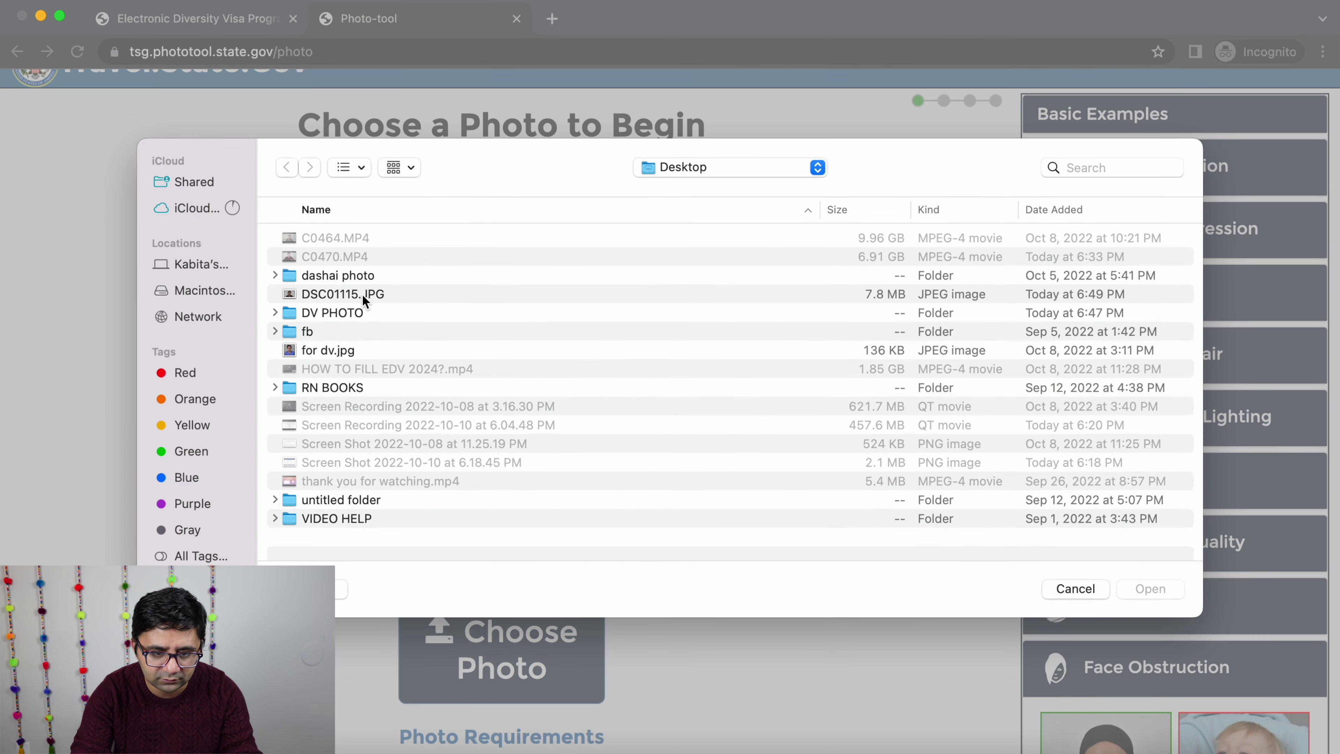
Step: Upload DSC01115.JPG from the Desktop to get its automatic square crop
{"action": "left_click", "coordinate": [381, 296]}
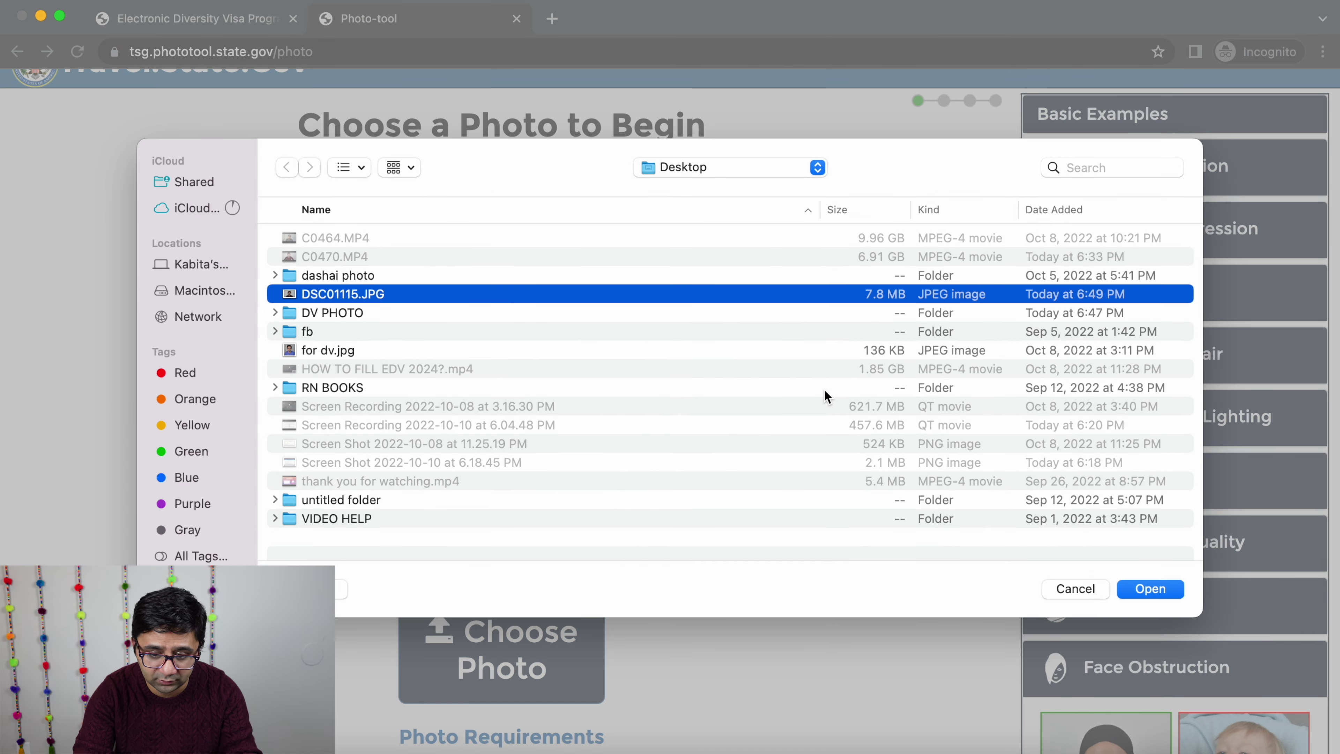
{"action": "left_click", "coordinate": [1132, 588]}
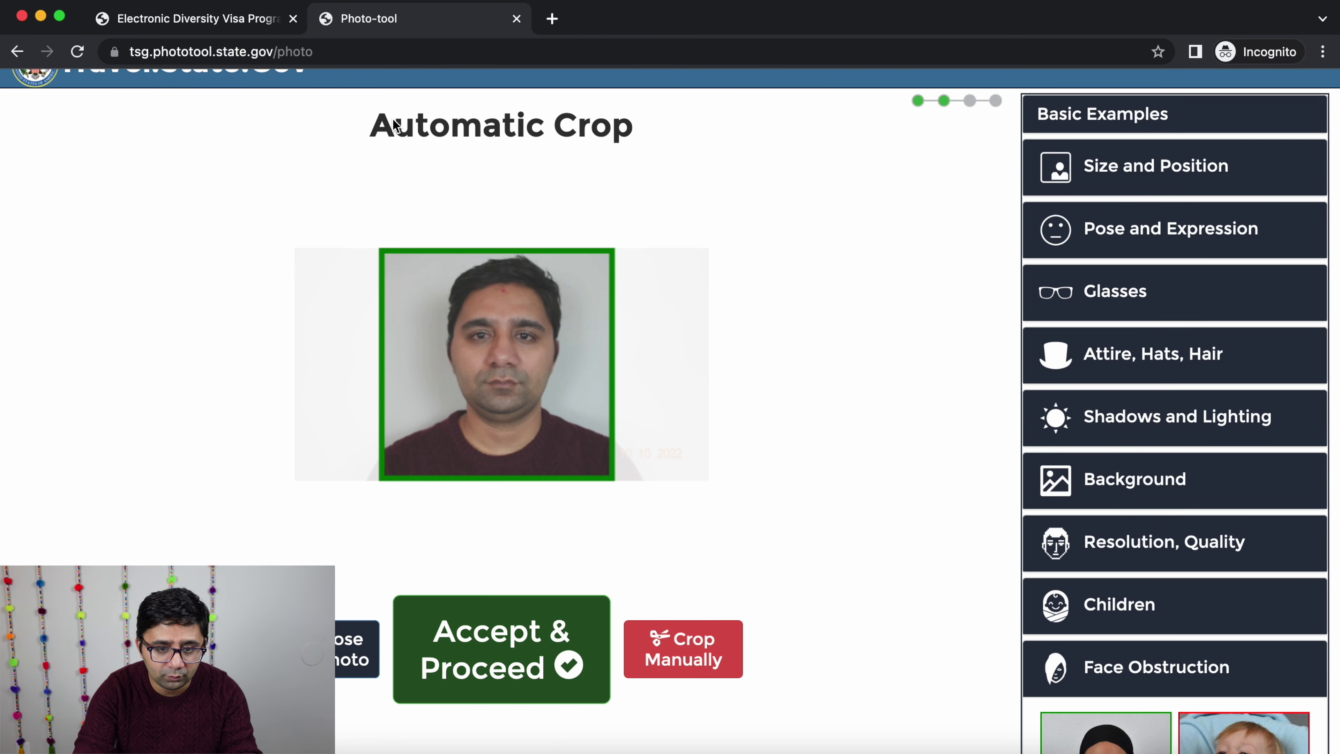
{"action": "left_click_drag", "start_coordinate": [394, 127], "coordinate": [624, 146]}
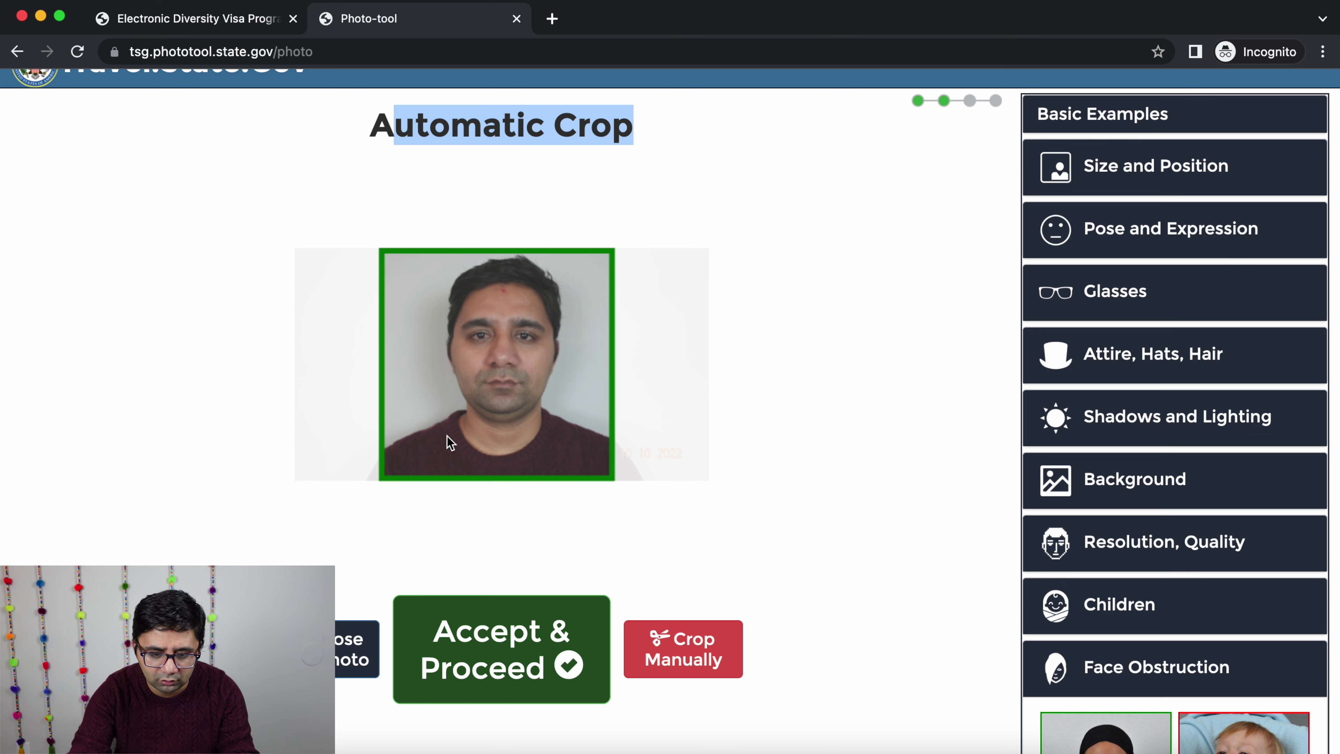
Step: Switch to manual crop, dismiss the tutorial, and drag the left and right eye markers onto the eyes
{"action": "left_click", "coordinate": [685, 659]}
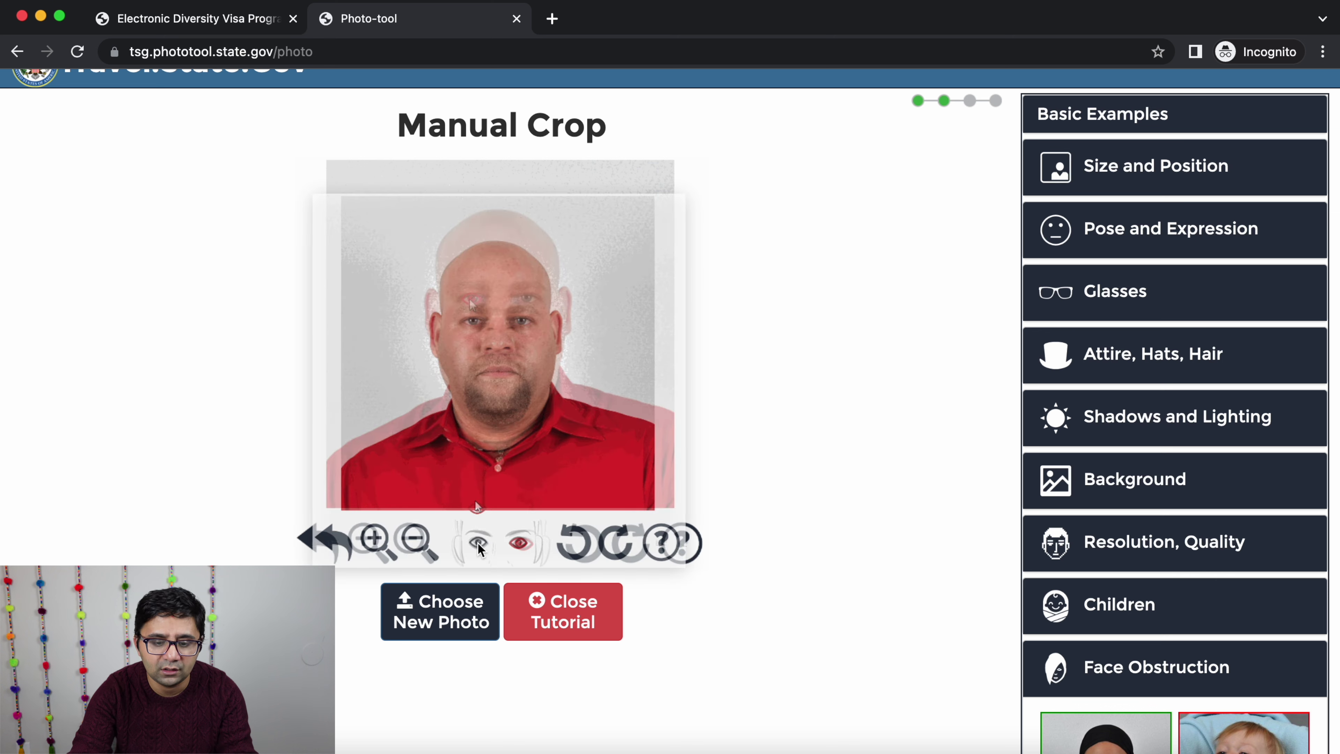
{"action": "left_click", "coordinate": [558, 617]}
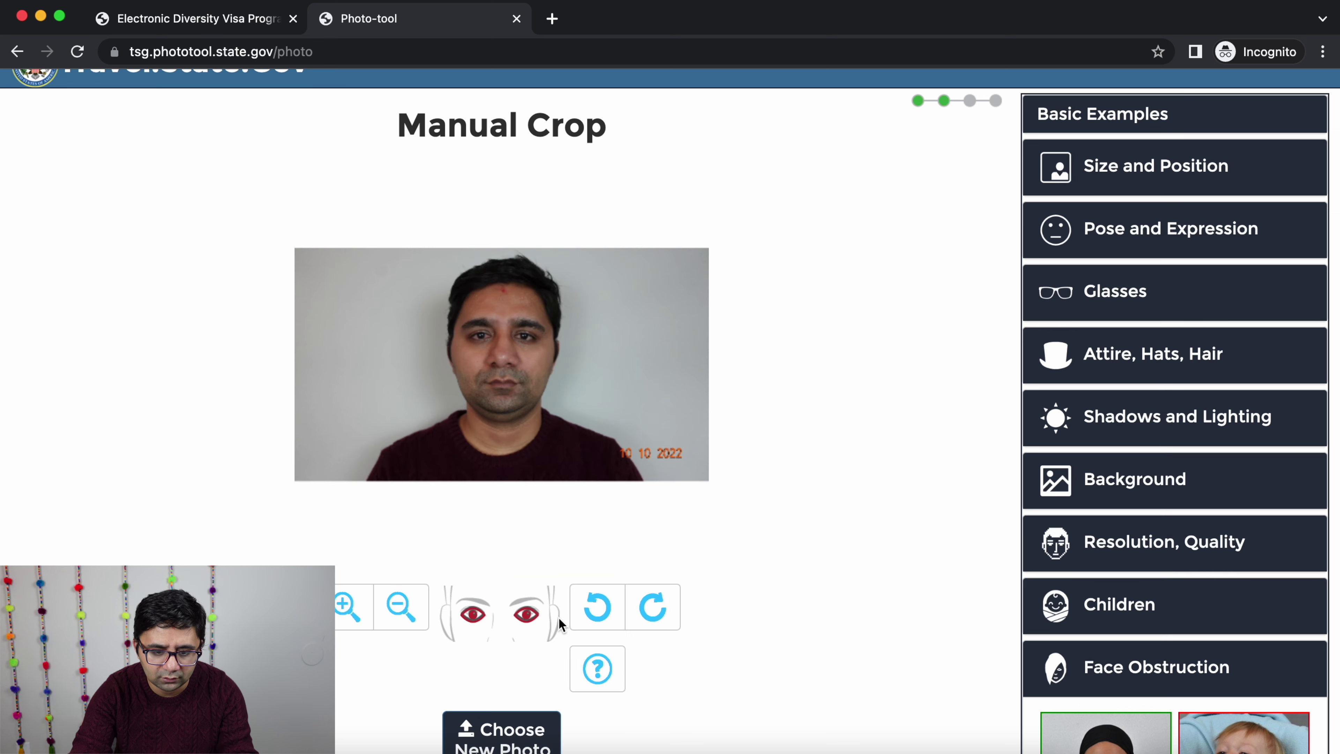
{"action": "mouse_move", "coordinate": [475, 614]}
{"action": "left_mouse_down"}
{"action": "mouse_move", "coordinate": [478, 339]}
{"action": "mouse_move", "coordinate": [505, 523]}
{"action": "mouse_move", "coordinate": [484, 337]}
{"action": "left_mouse_up"}
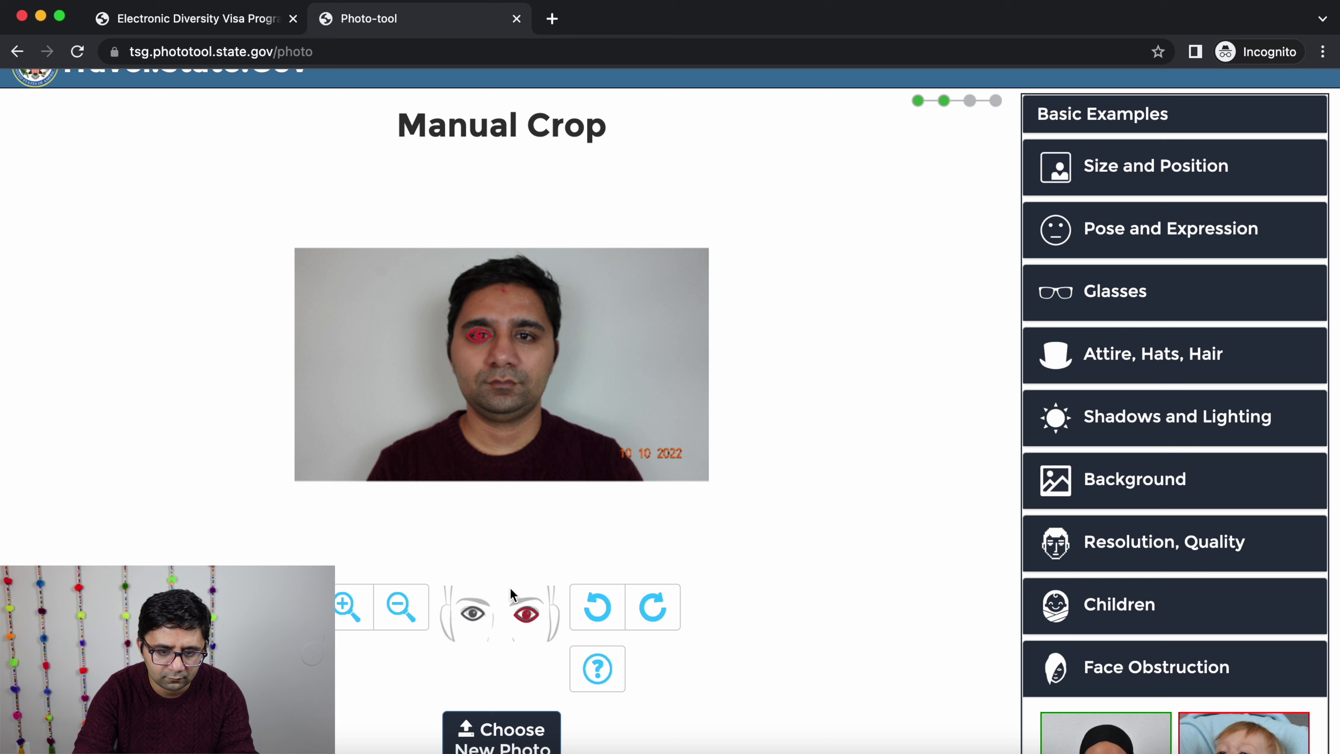
{"action": "left_click_drag", "start_coordinate": [530, 619], "coordinate": [523, 333]}
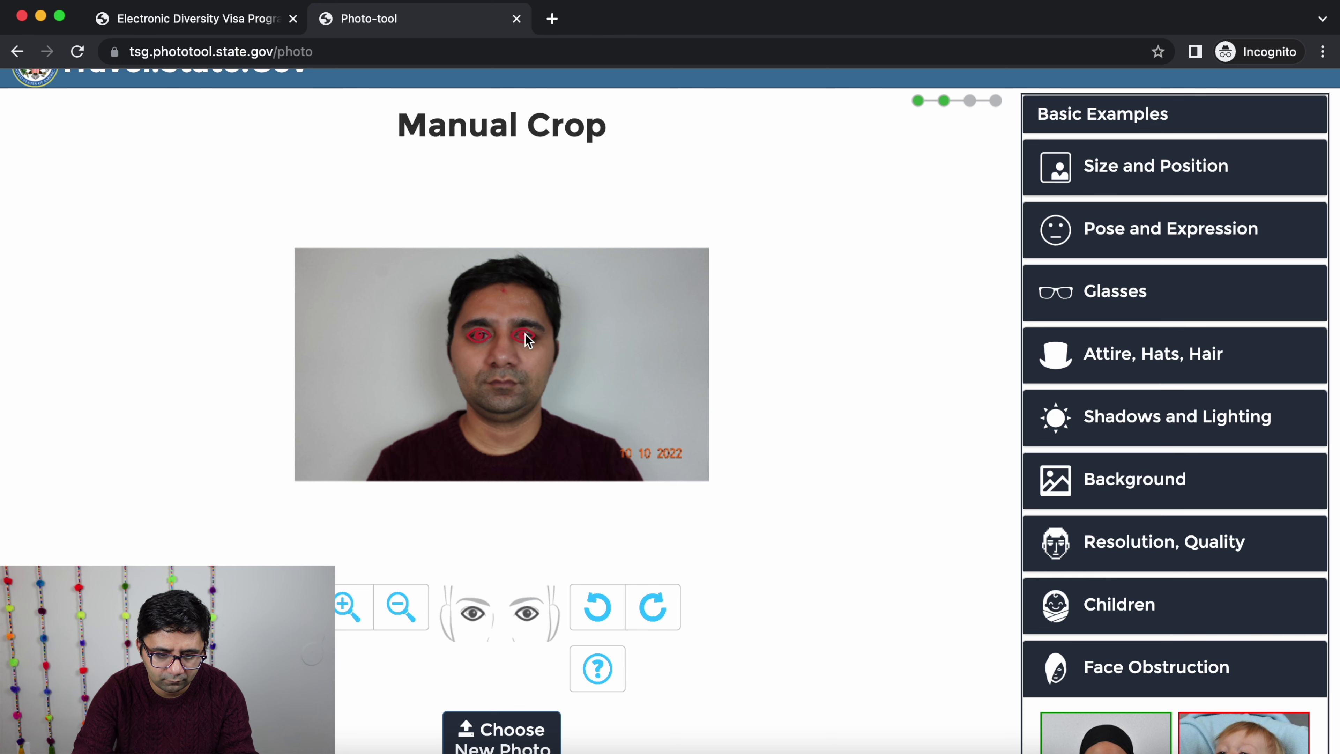
{"action": "scroll", "coordinate": [559, 660], "scroll_direction": "up", "scroll_amount": 2}
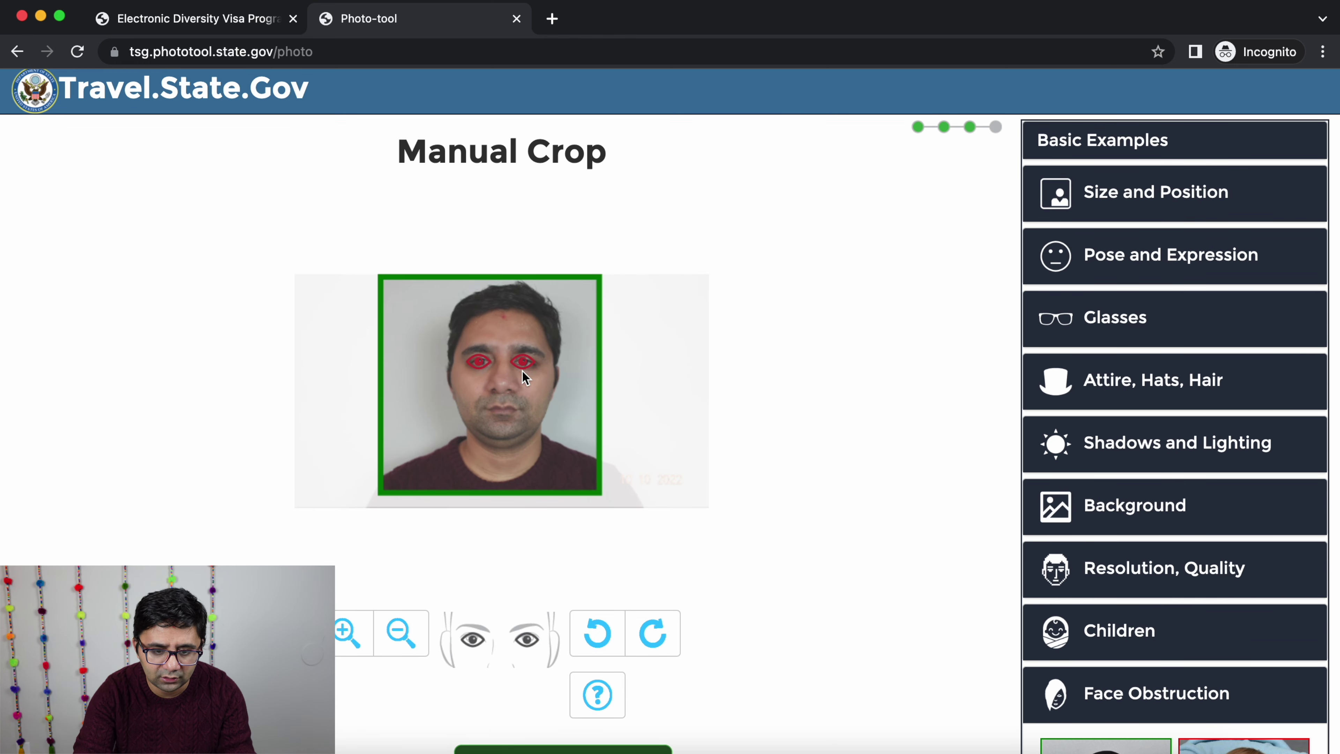
{"action": "scroll", "coordinate": [478, 508], "scroll_direction": "down", "scroll_amount": 5}
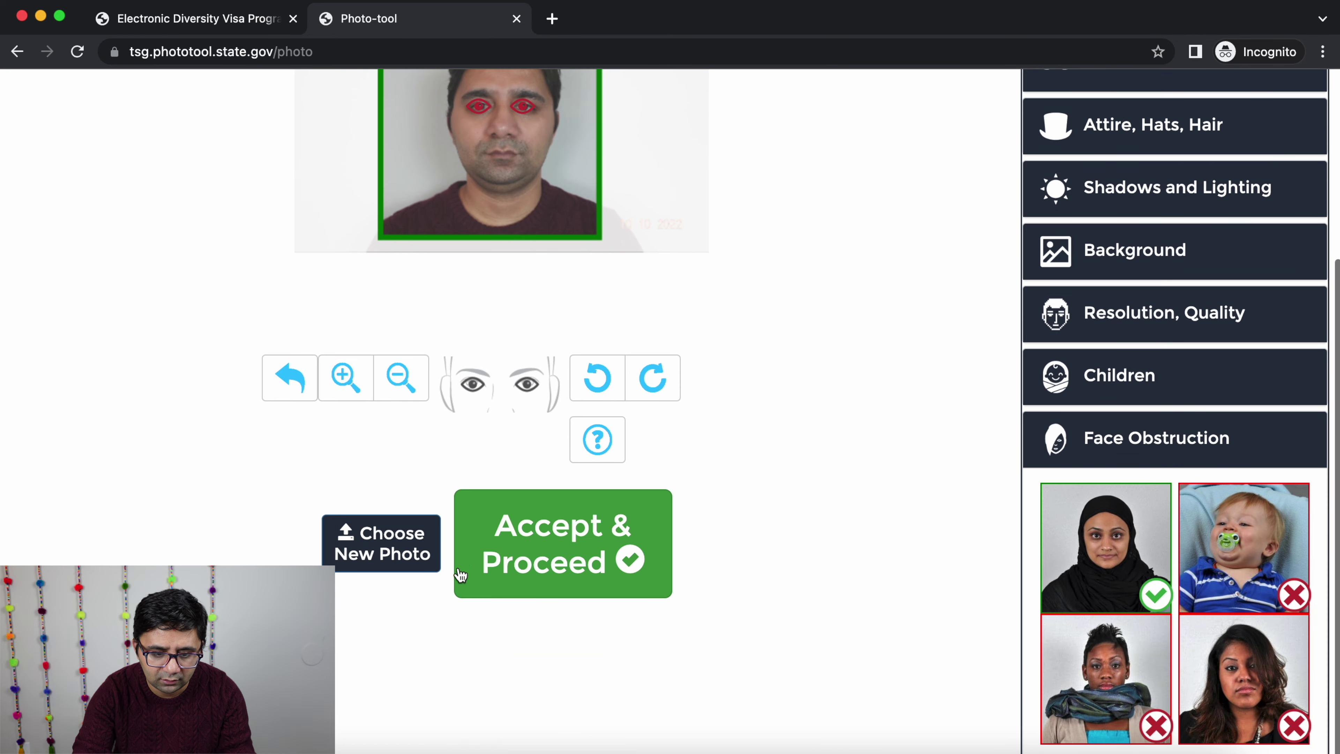
Step: Accept the manual crop and download the cropped DV portrait to the device
{"action": "left_click", "coordinate": [571, 549]}
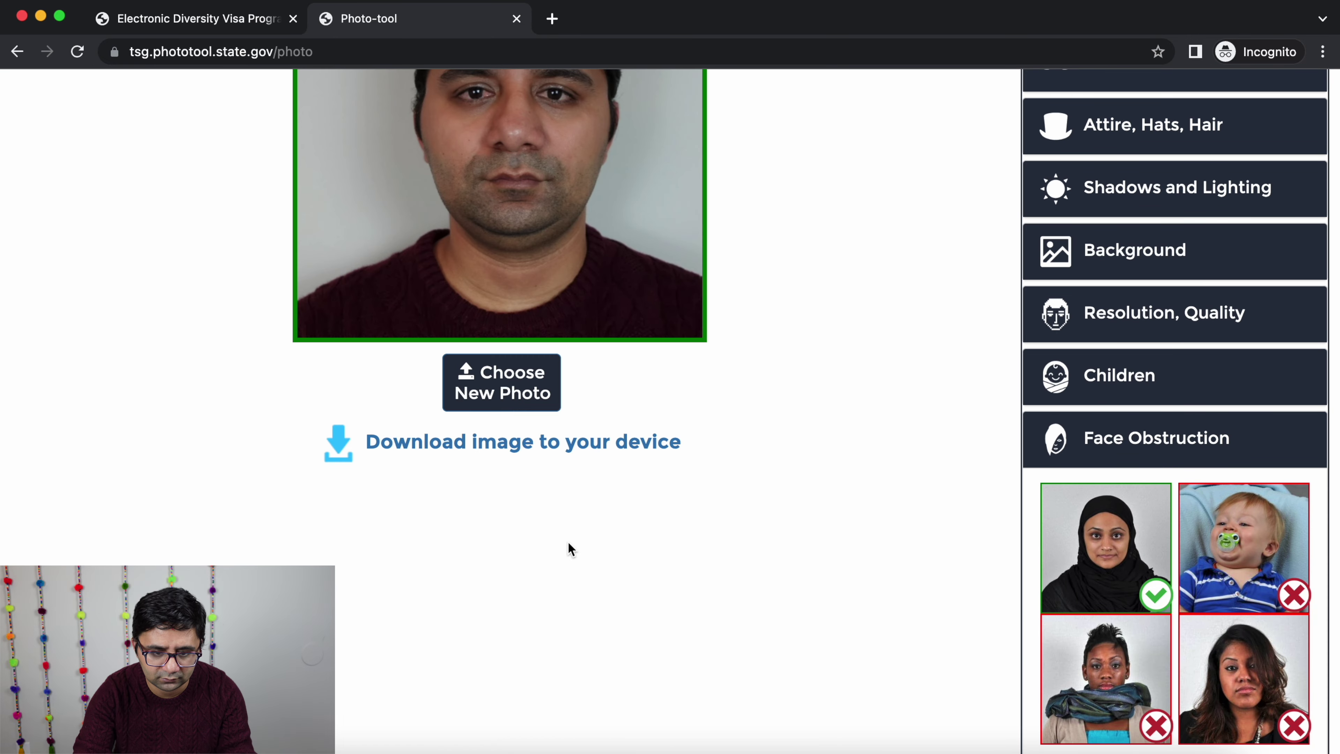
{"action": "scroll", "coordinate": [682, 473], "scroll_direction": "up", "scroll_amount": 5}
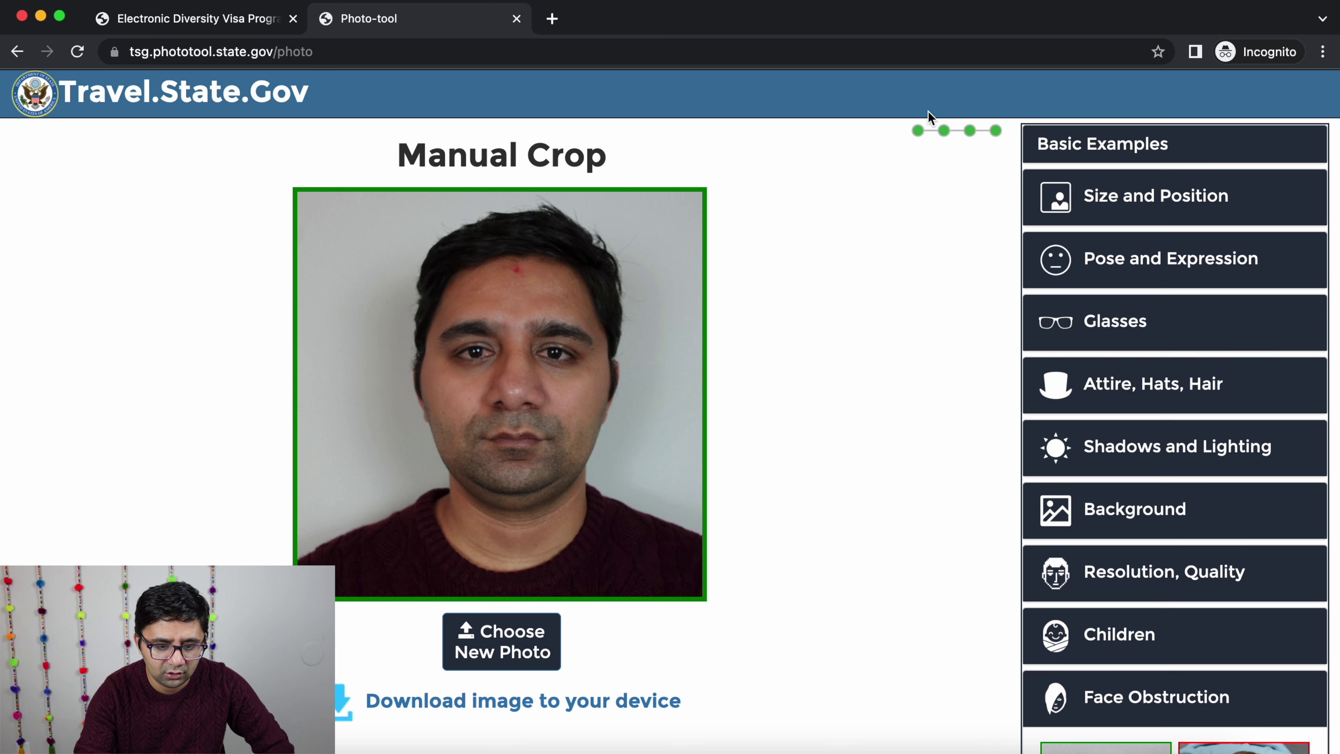
{"action": "scroll", "coordinate": [924, 152], "scroll_direction": "down", "scroll_amount": 3}
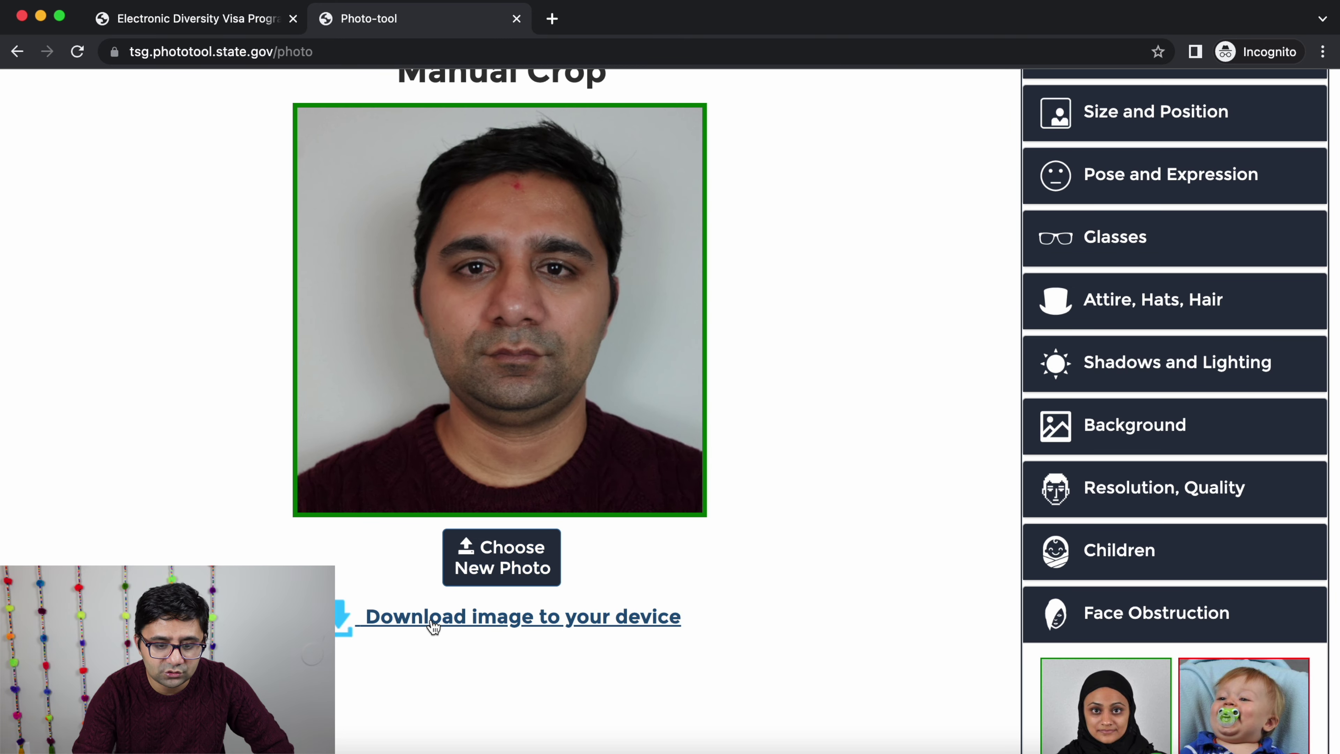
{"action": "left_click", "coordinate": [567, 626]}
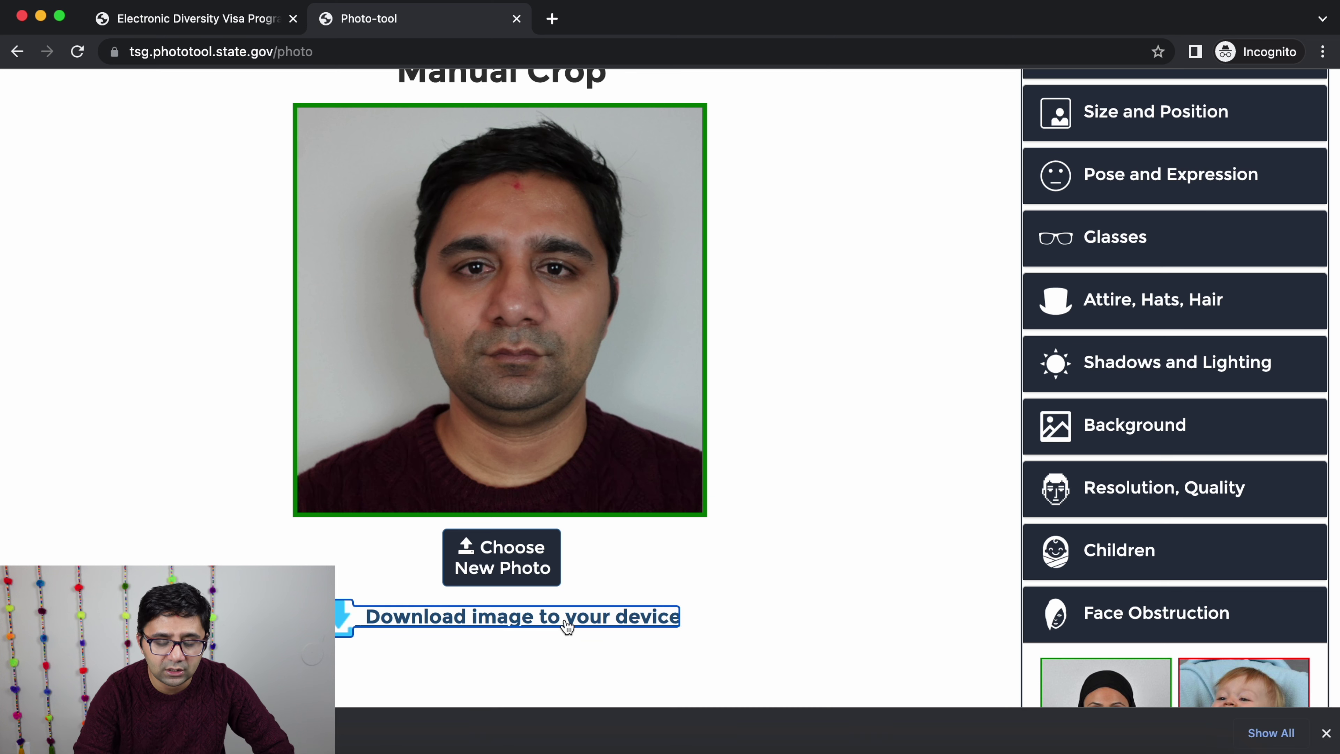